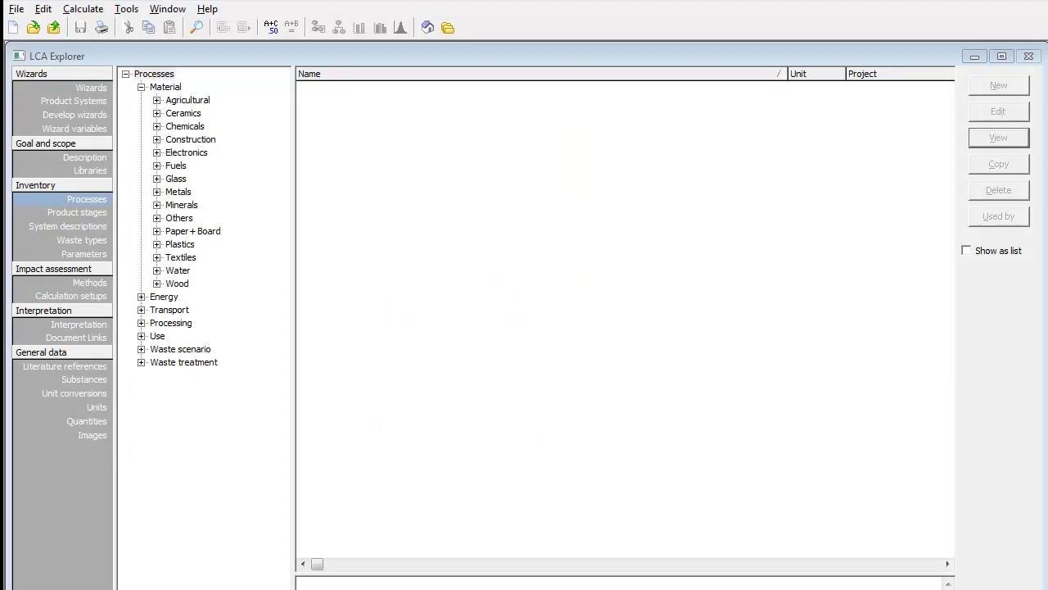
Step: Create a Detergents life cycle calculation setup named 'Import scenario' and show its parameter sets
left_click(60, 212)
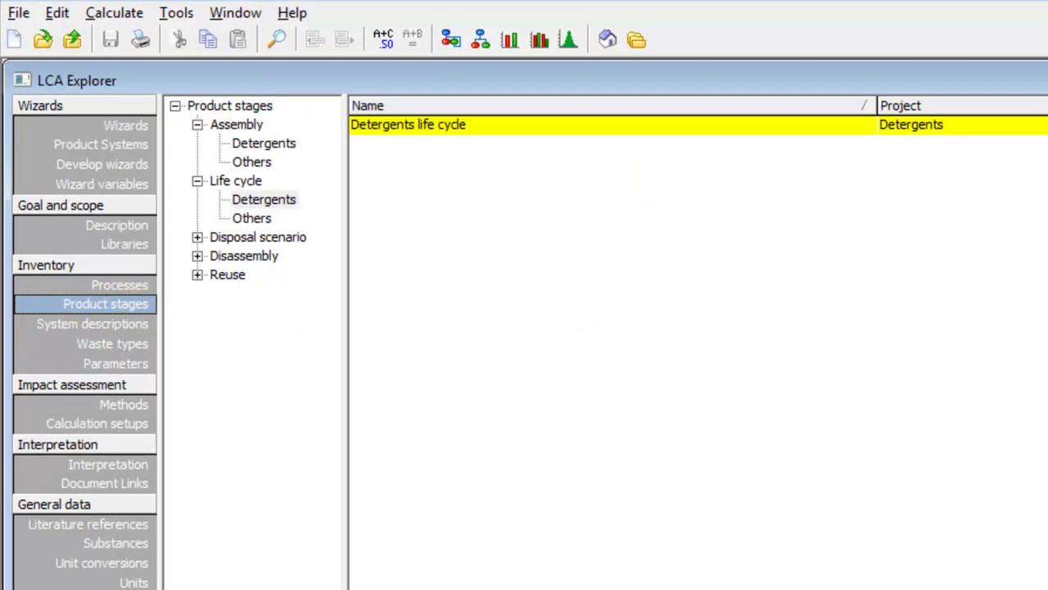
left_click(451, 40)
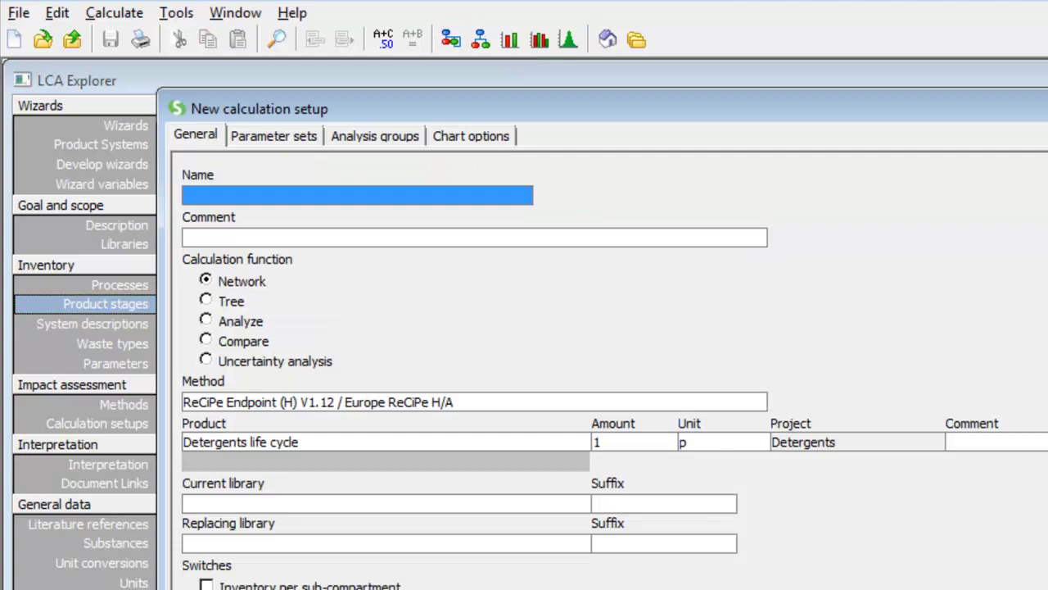
left_click(302, 195)
type("I")
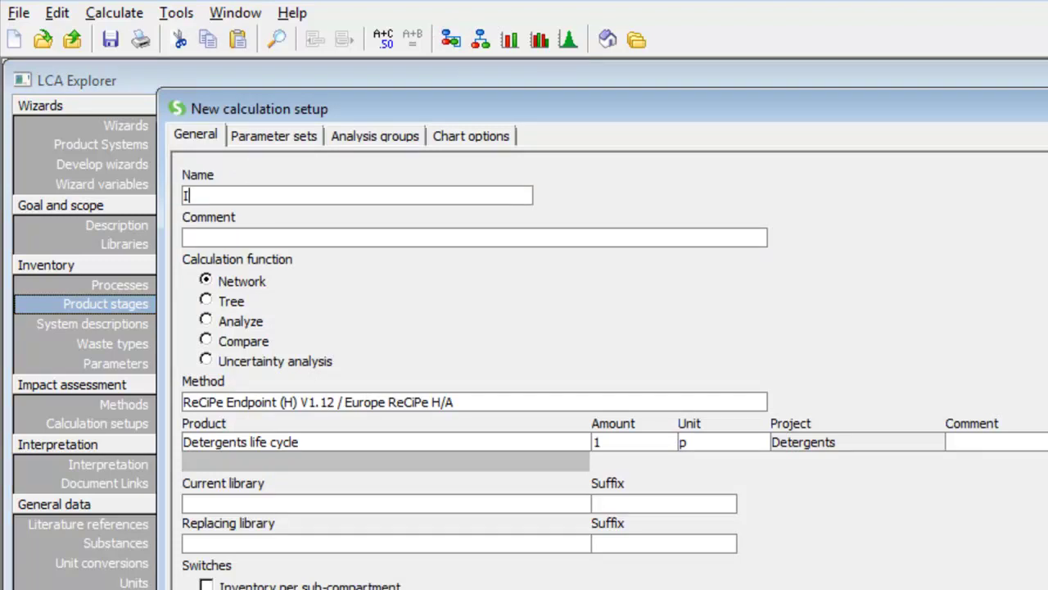
type("mport scena")
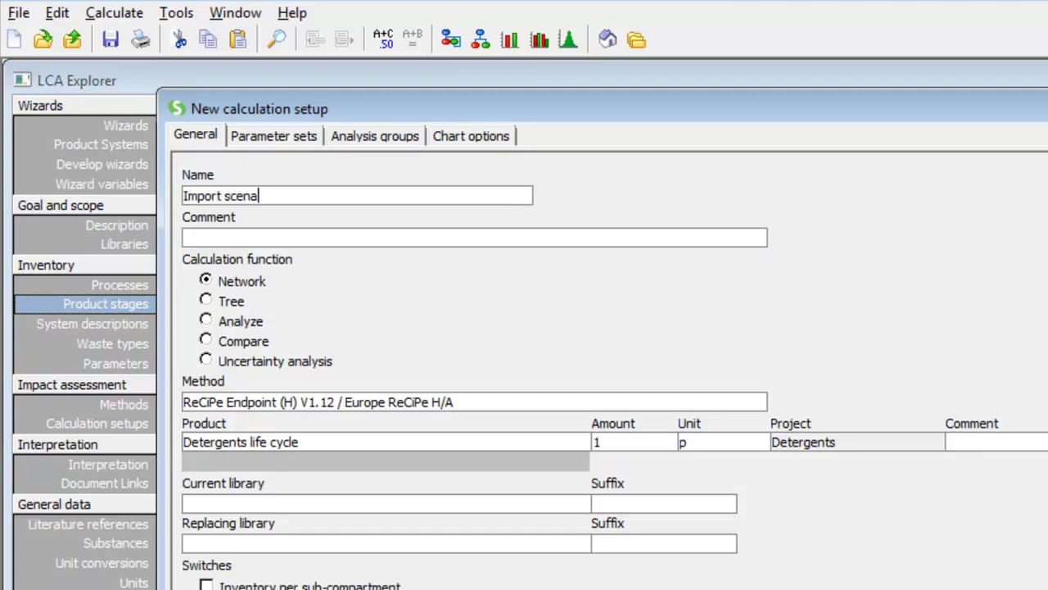
type("rio")
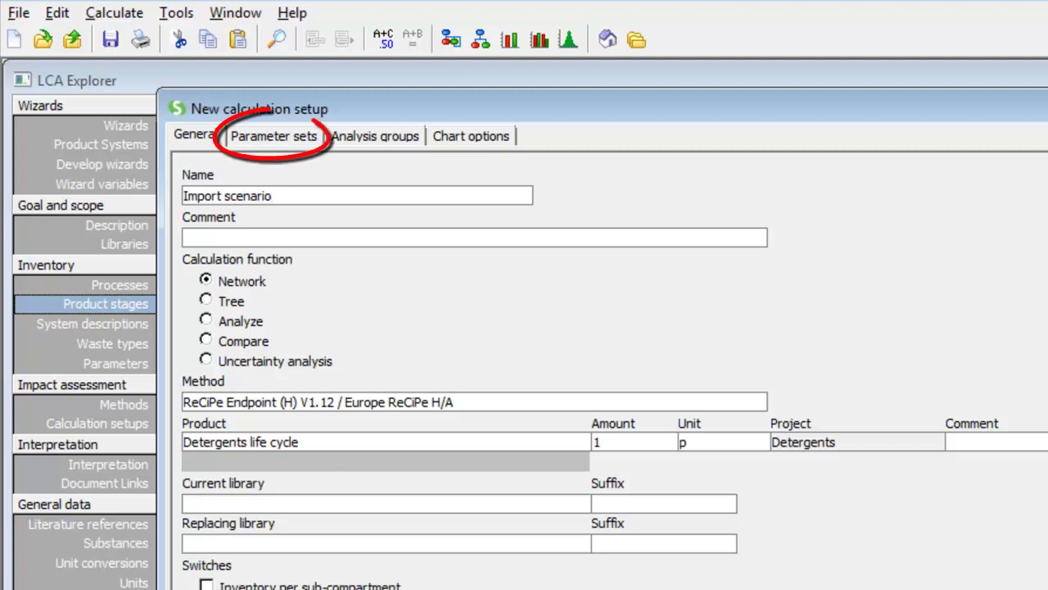
left_click(304, 134)
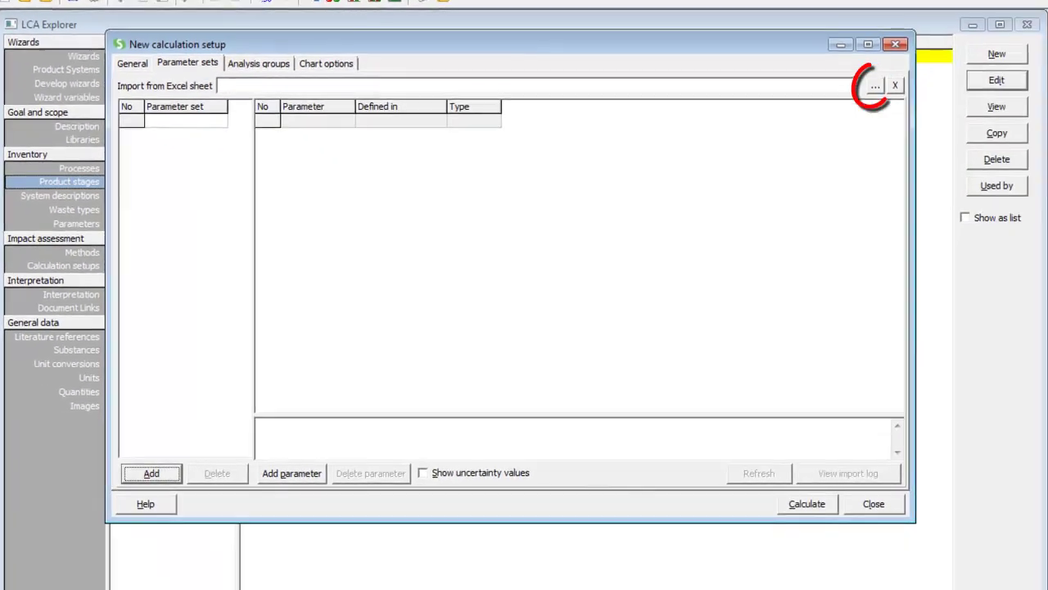
Step: Choose Parameters detergents.xlsx as the Excel source for the parameter sets
left_click(875, 85)
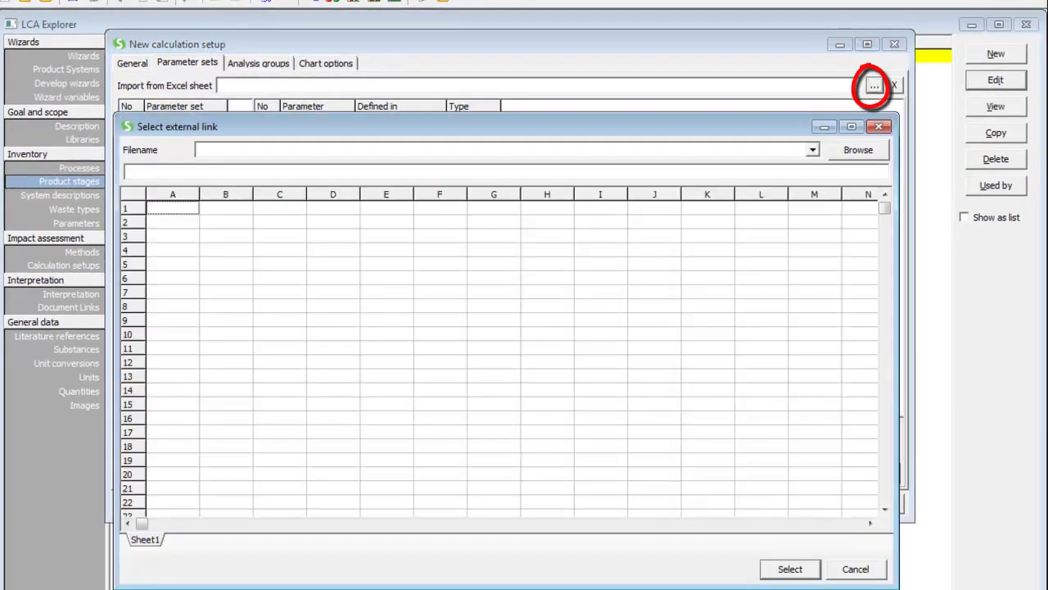
left_click(858, 150)
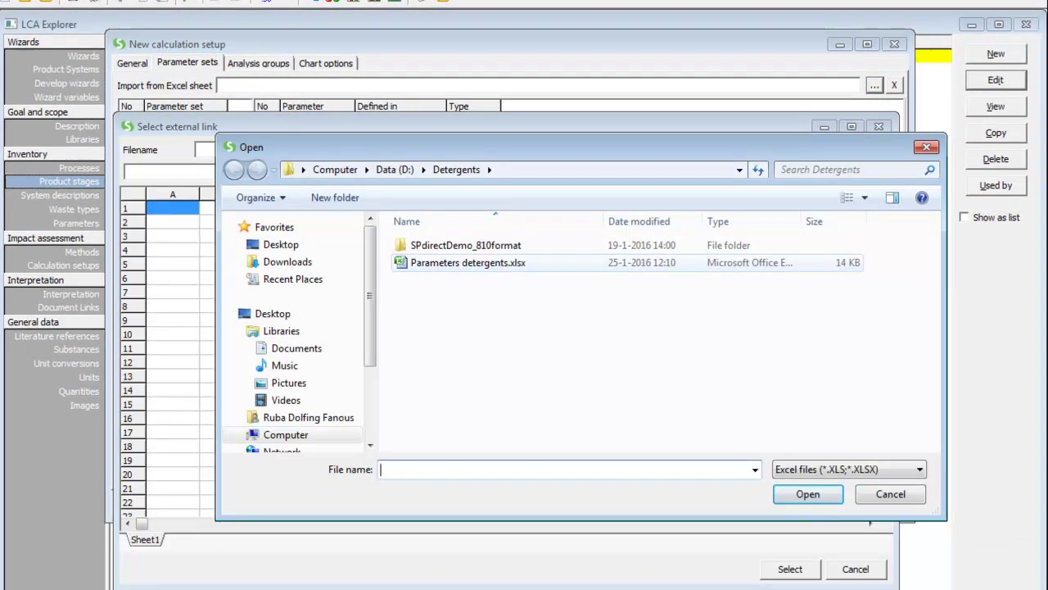
left_click(524, 263)
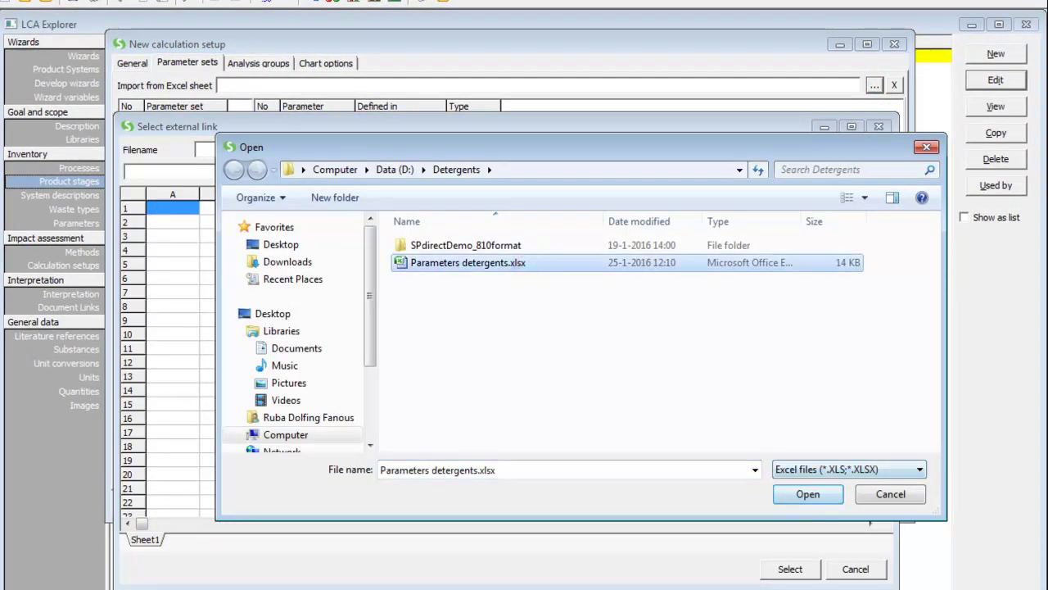
left_click(808, 493)
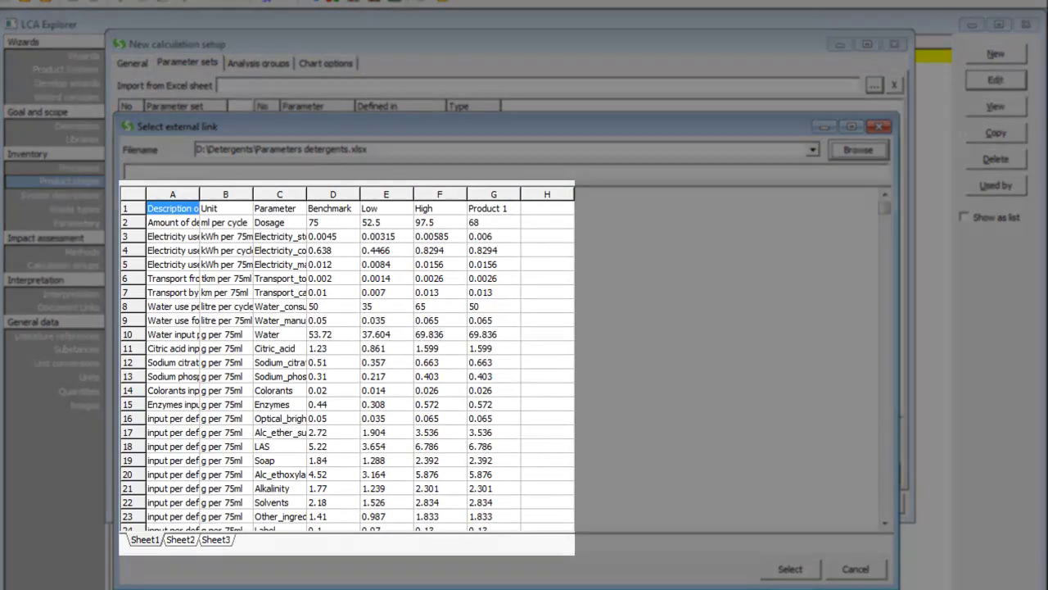
Step: Select the Parameter header C1 through the scenario headers D1:G1 as the import range
left_click_drag(306, 194, 374, 194)
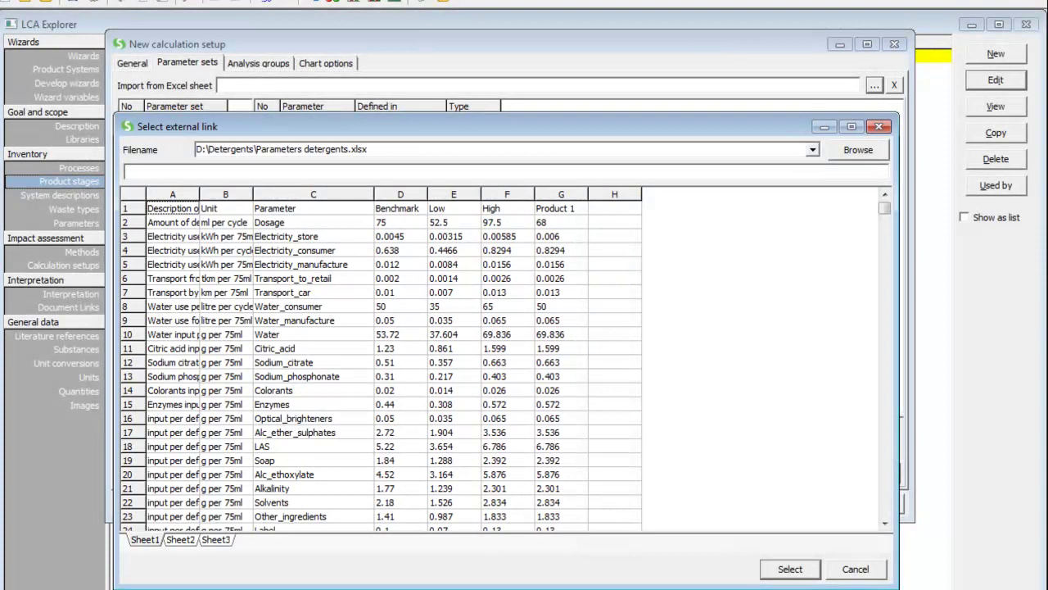
left_click(337, 208)
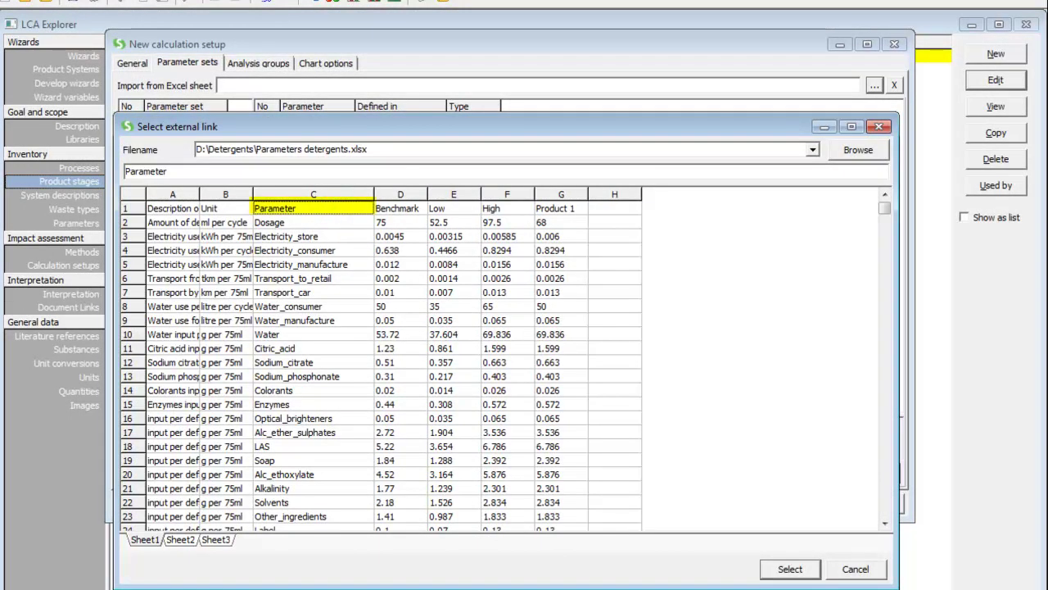
key("shift+Down")
key("shift+Down")
key("shift+Down")
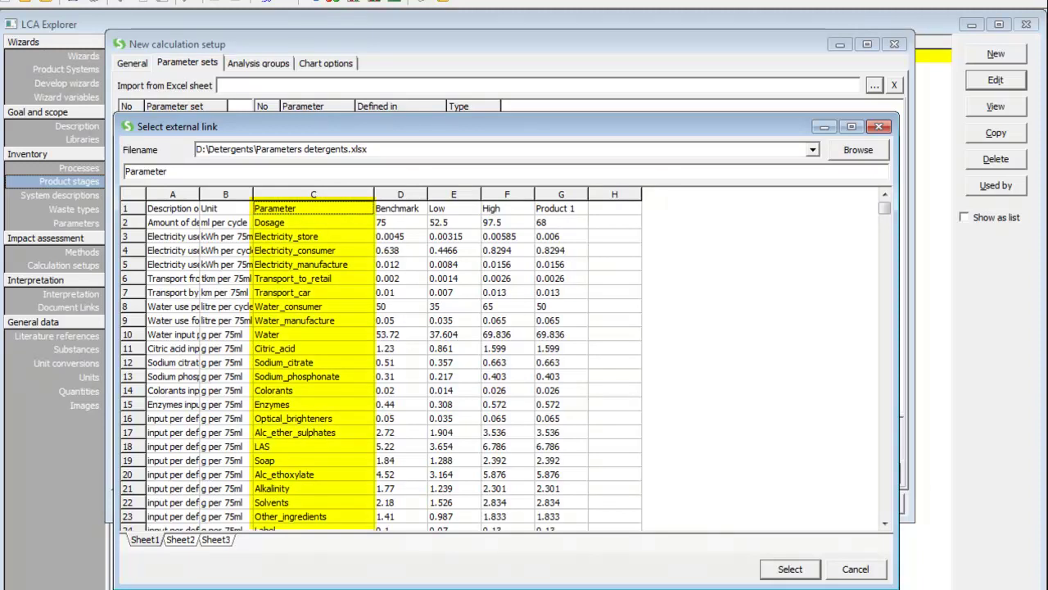
key("shift+Up")
key("shift+Up")
key("shift+Up")
key("shift+Right")
key("shift+Right")
key("shift+Right")
key("shift+Right")
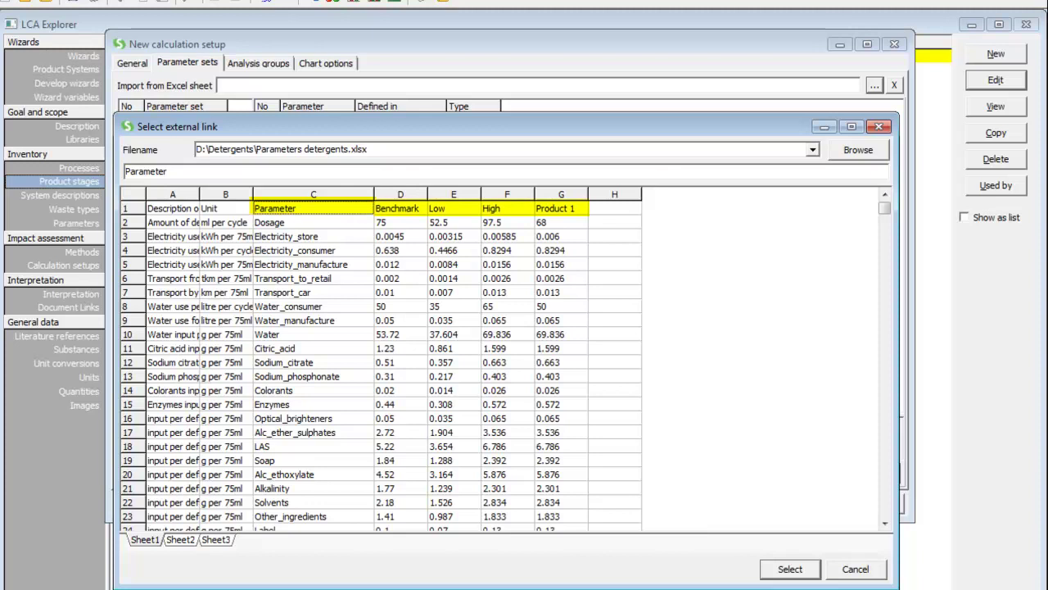
left_click(791, 570)
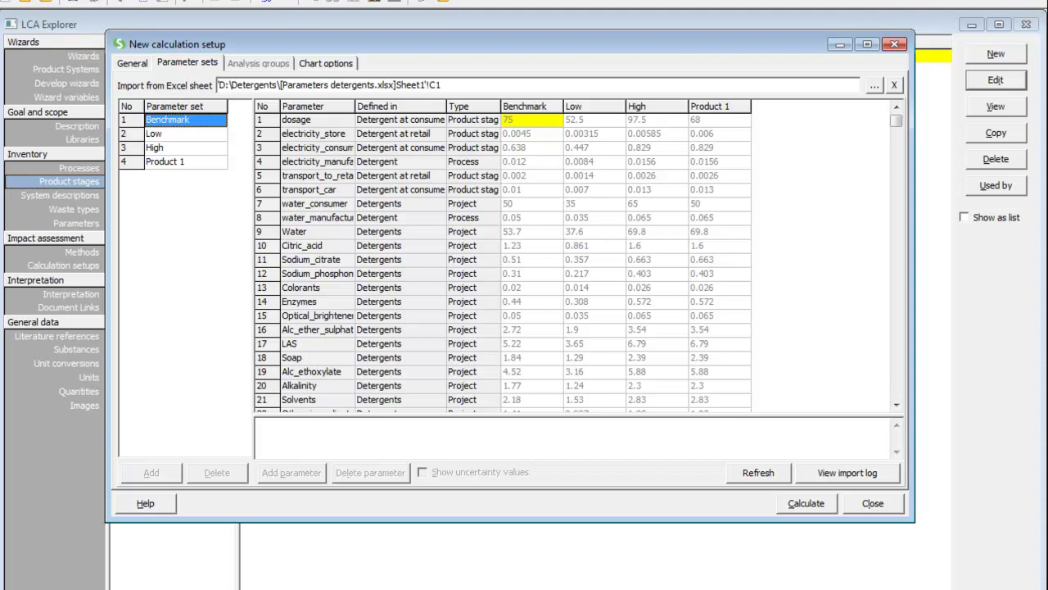
Step: Widen the Defined in column and review the Excel import log
left_click_drag(446, 105, 525, 106)
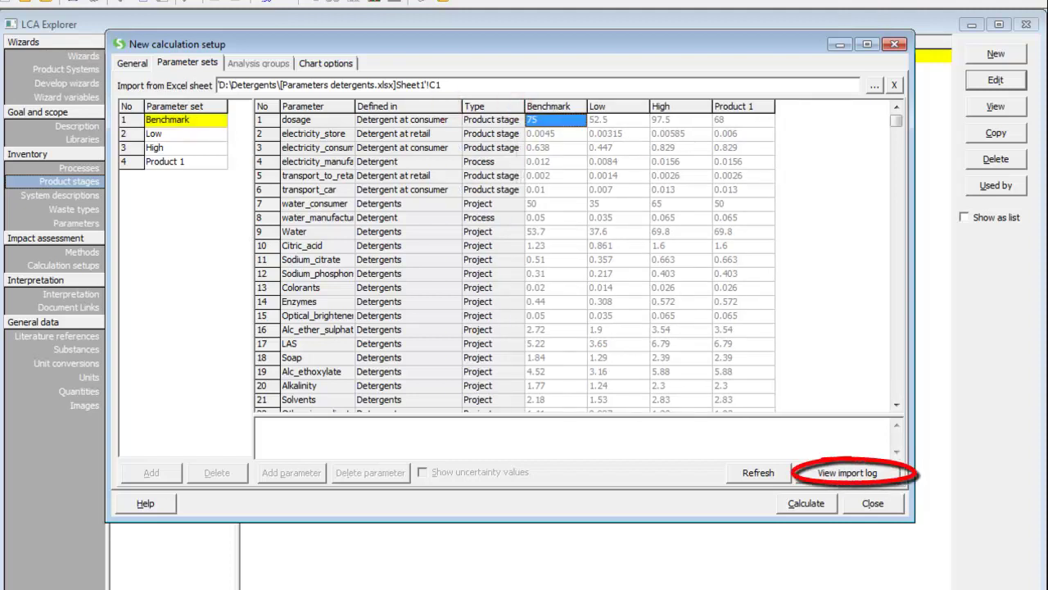
left_click(847, 473)
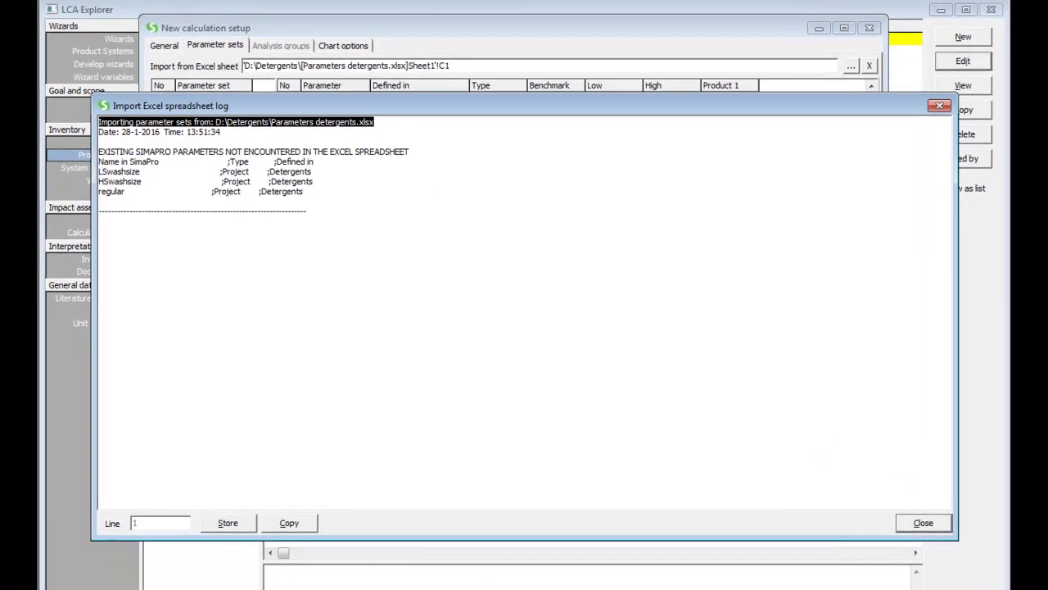
left_click(923, 523)
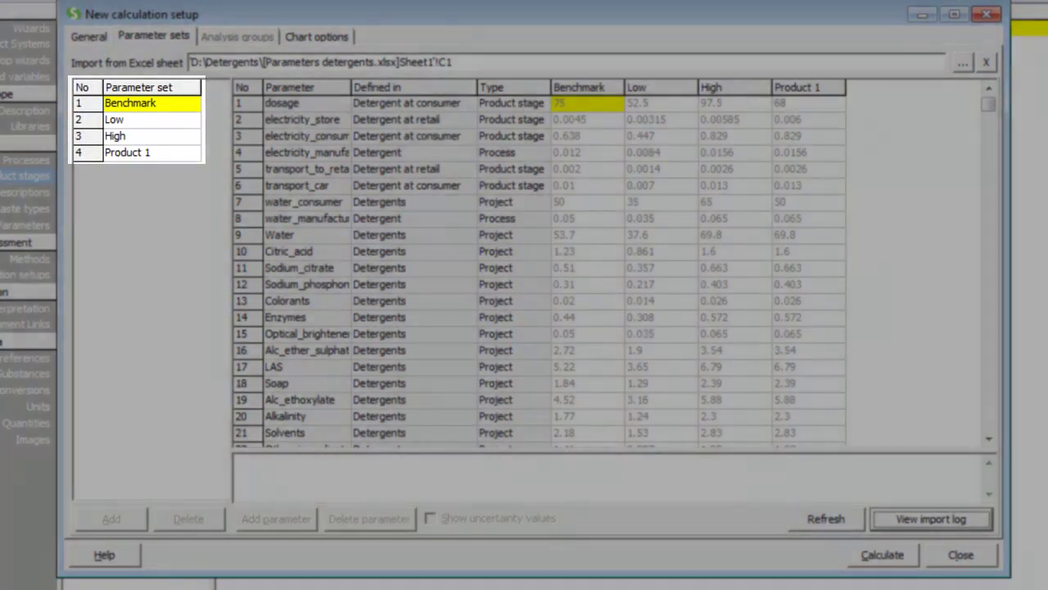
Step: Widen the Parameter column, then save and calculate the Import scenario setup
double_click(350, 85)
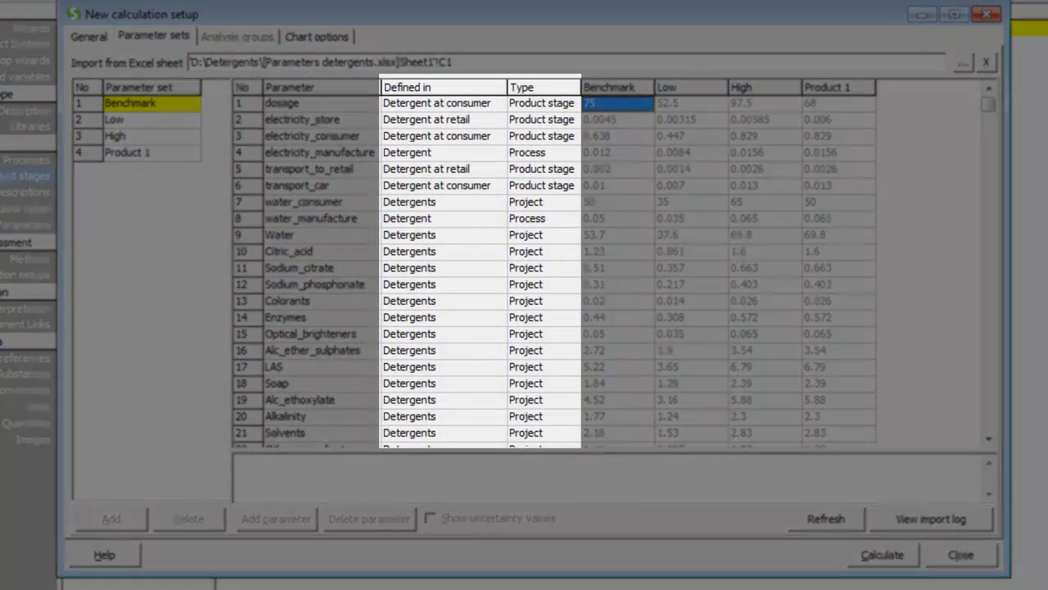
left_click(988, 439)
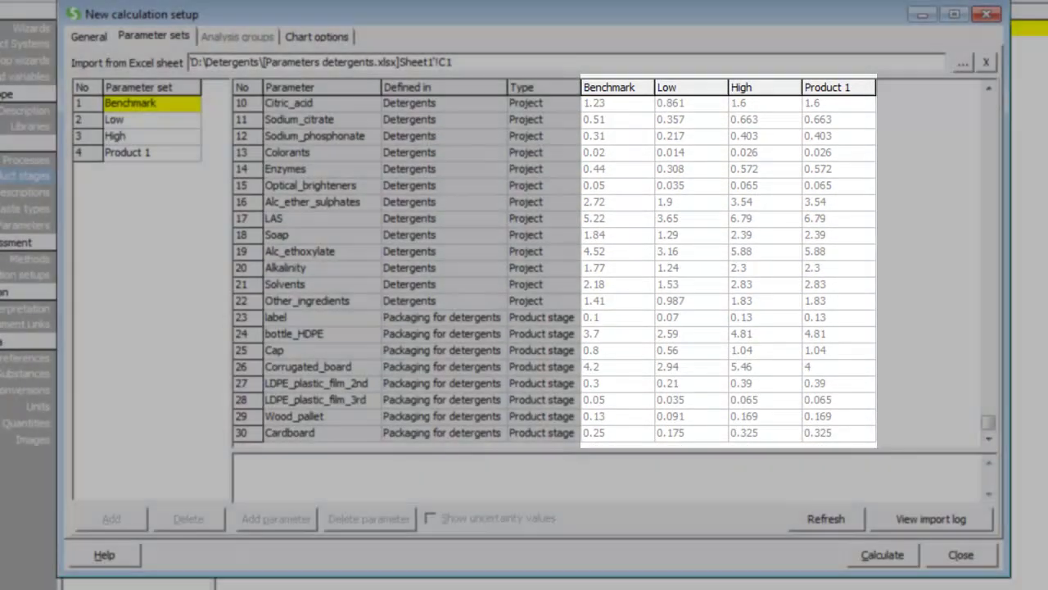
left_click(881, 555)
left_click(485, 415)
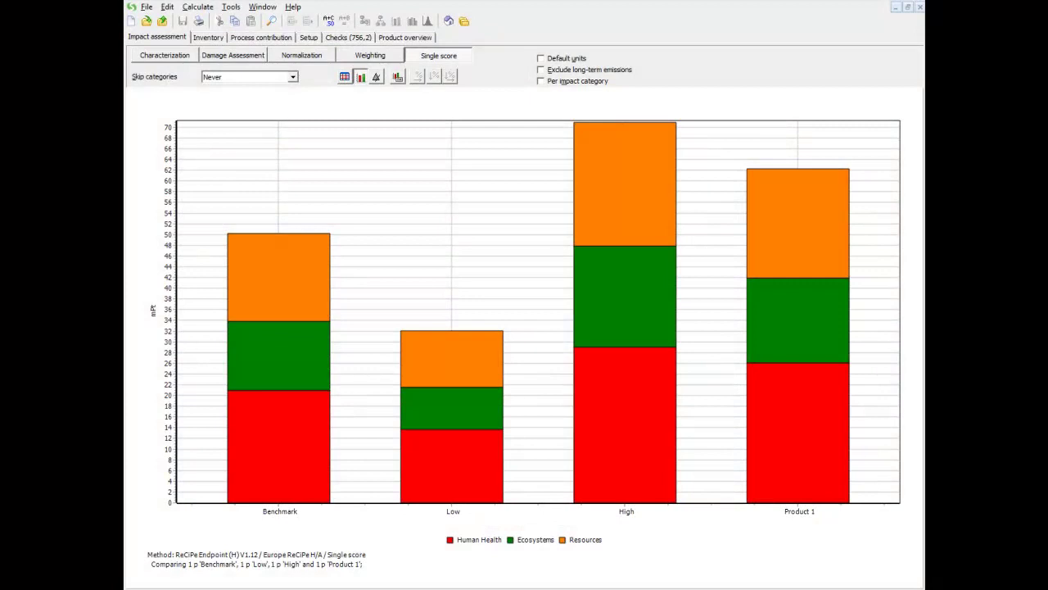
Step: Close the single-score results window, confirming with Yes
left_click(918, 7)
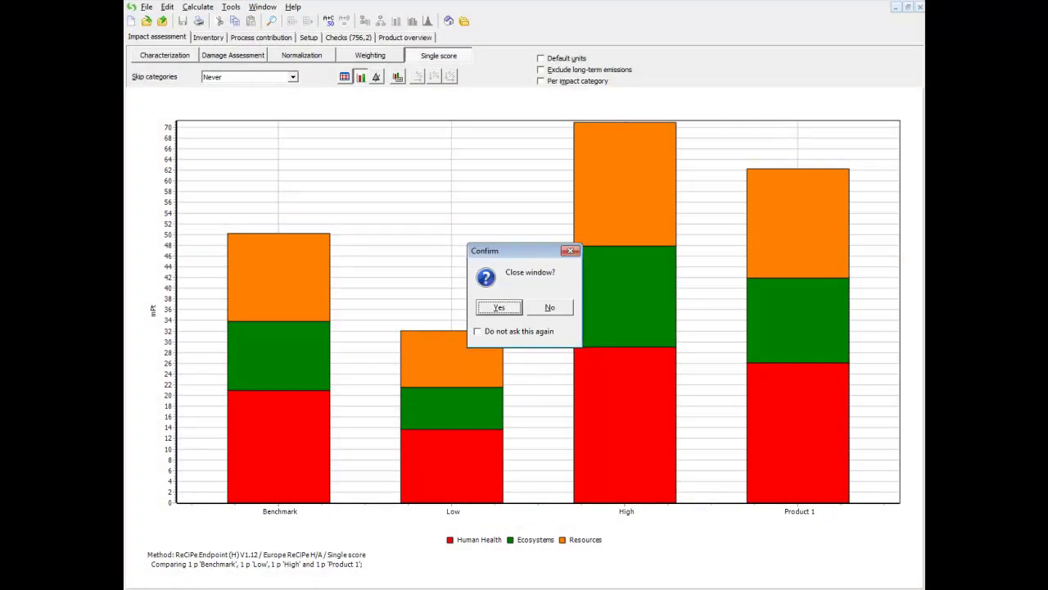
left_click(500, 308)
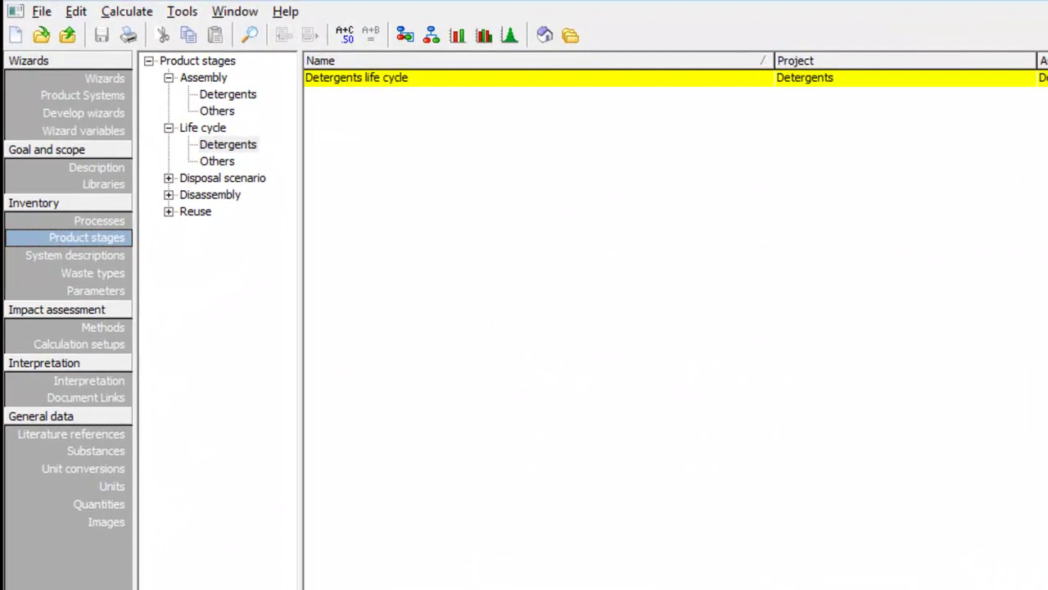
Step: Open the Import scenario setup from the Calculation setups list
left_click(79, 343)
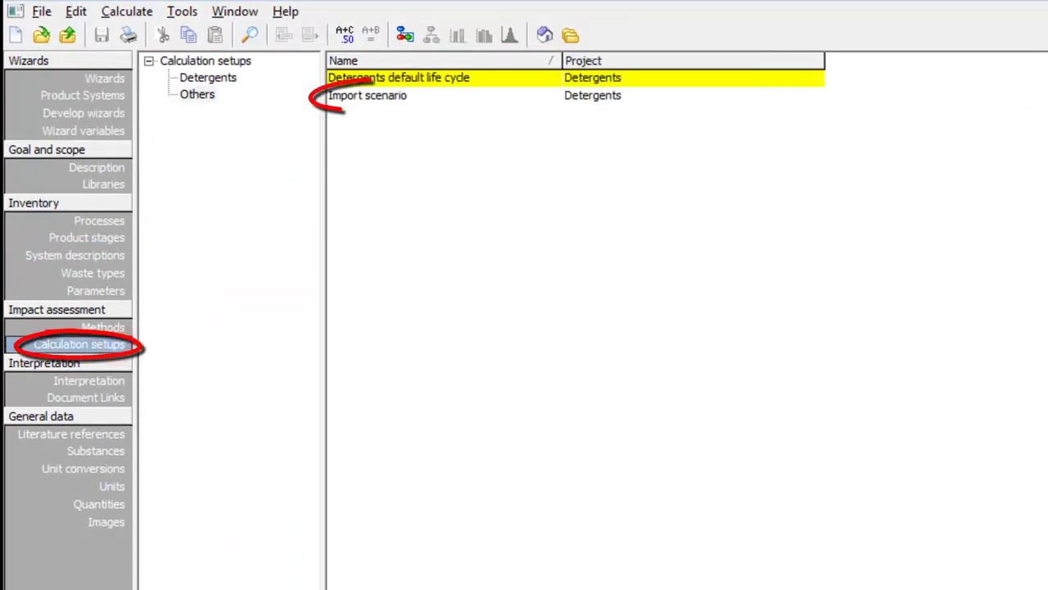
double_click(368, 95)
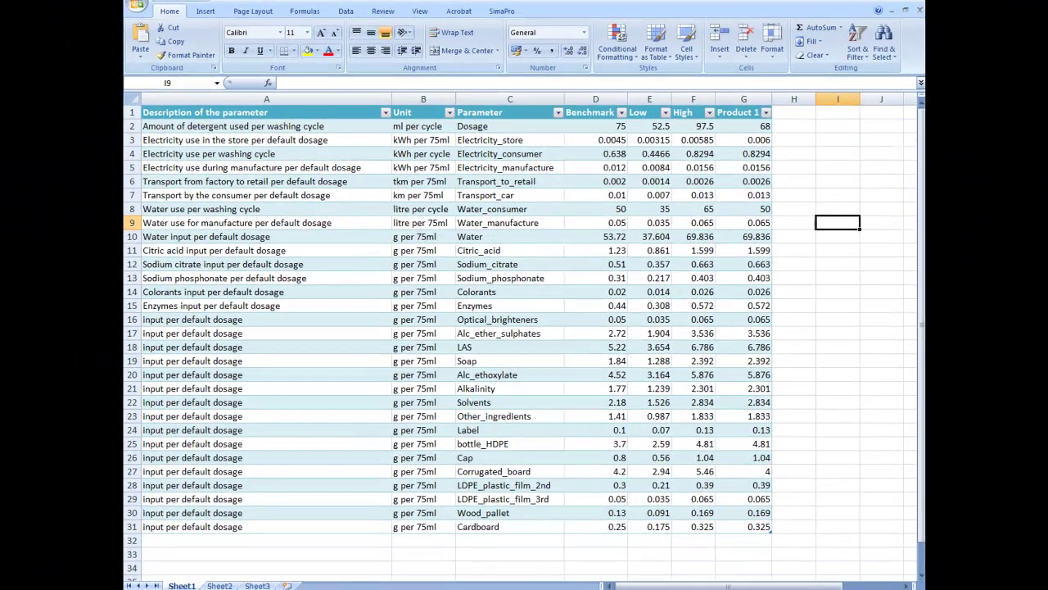
Step: Enter the header 'Product 2' in cell H1 of the parameter table
key("Left")
key("ctrl+Up")
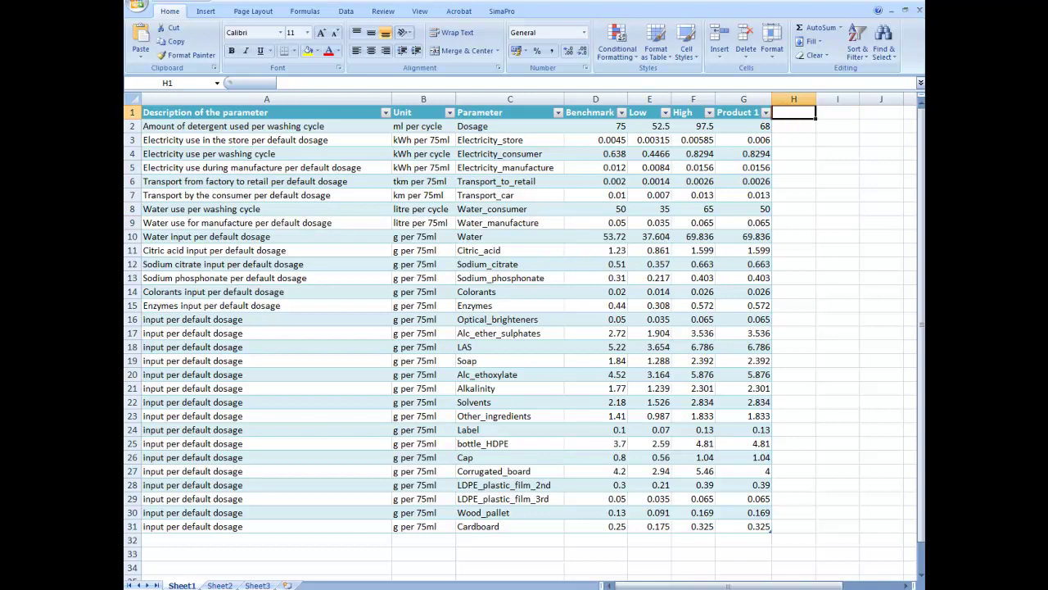
type("Product 2")
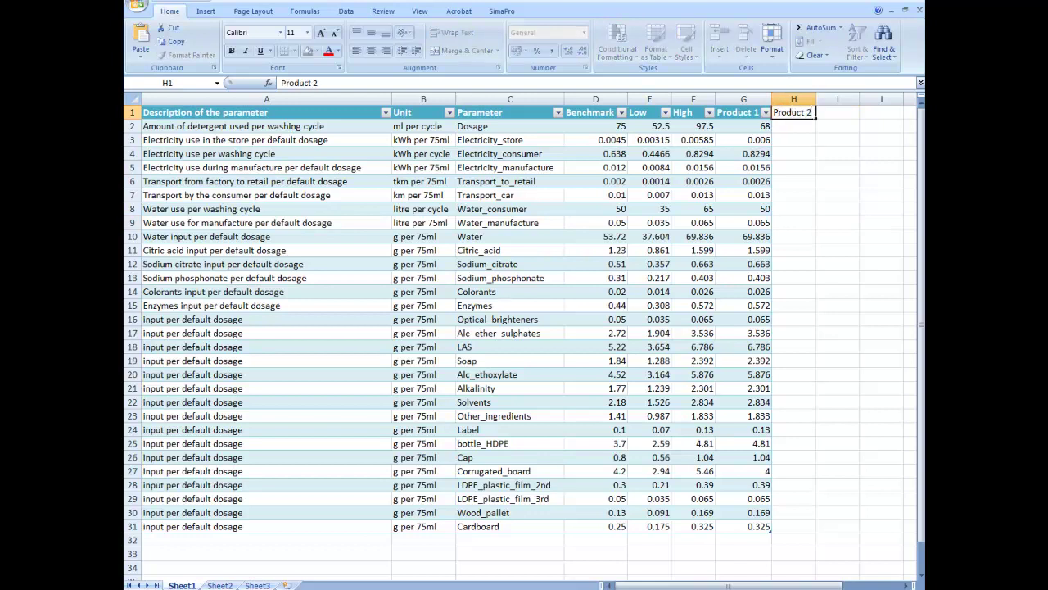
key("Return")
Step: Fill the Product 2 column with values 1, 2, 3, 4 and 5
type("1")
key("Return")
type("2")
key("Return")
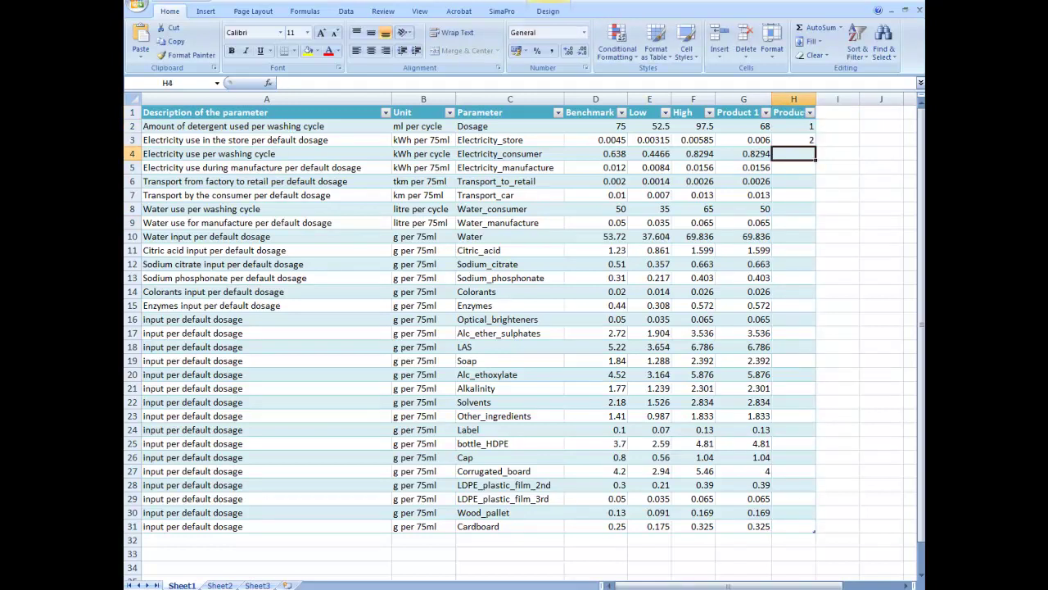
type("3")
key("Return")
type("4")
key("Return")
type("5")
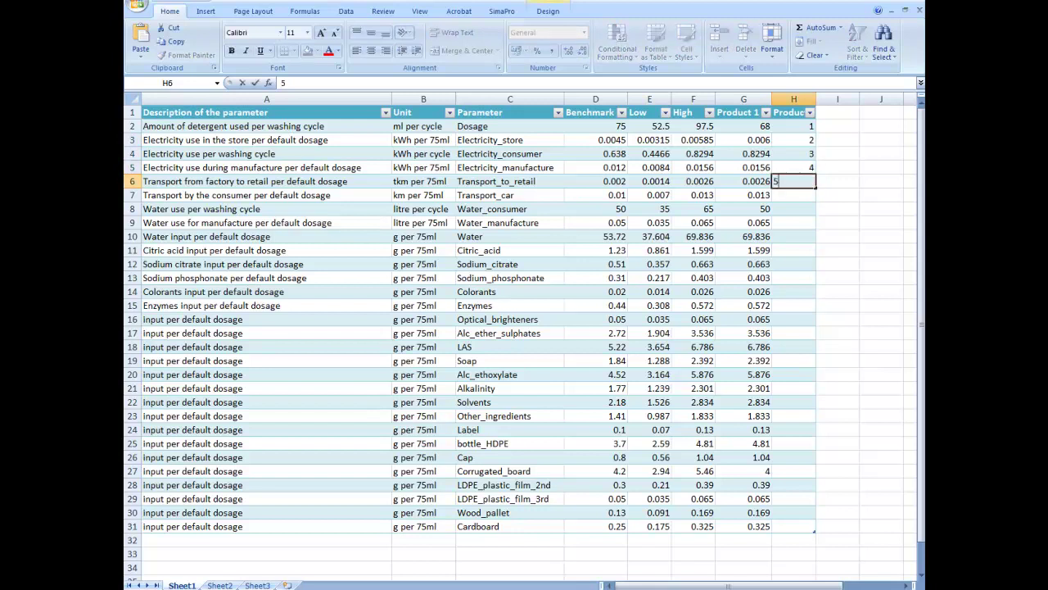
key("Return")
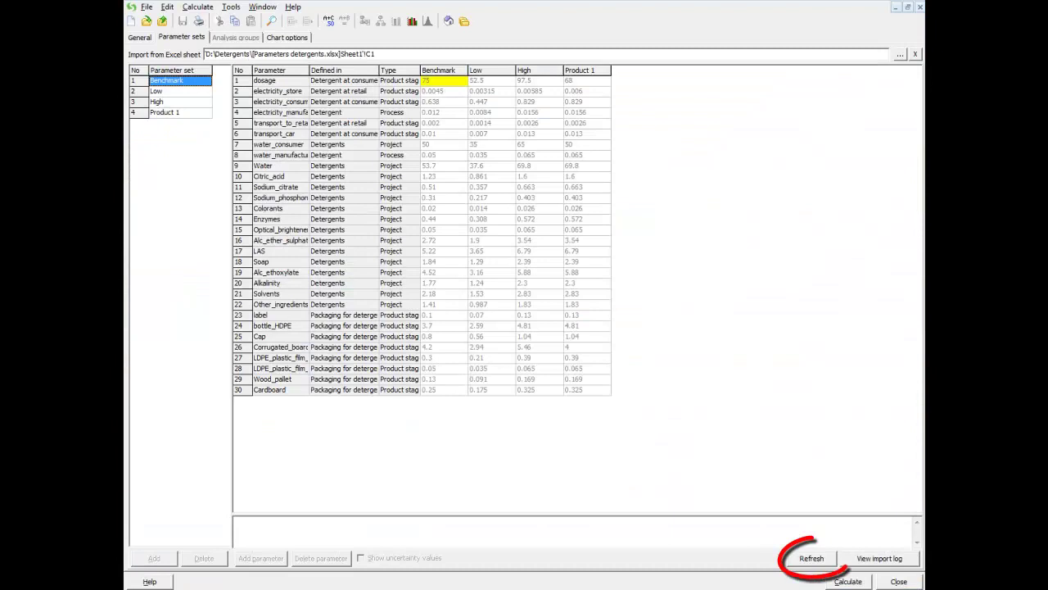
Step: Refresh the parameter sets from Excel to import the Product 2 scenario
left_click(811, 557)
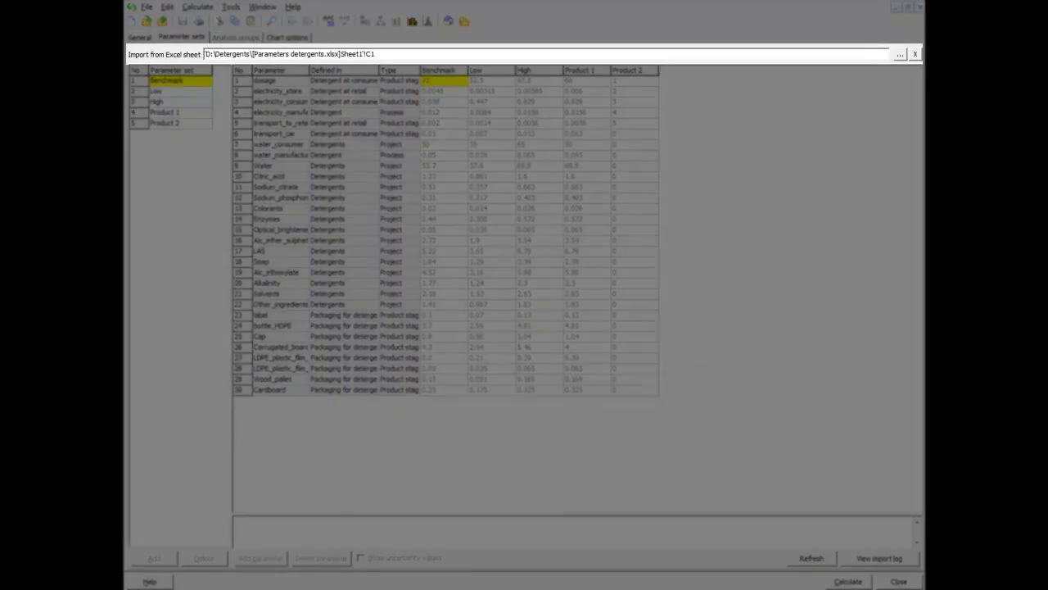
Step: Unlink the Excel sheet and enter Product 2 values 6, 7 and 8 for rows 6–8
left_click(915, 54)
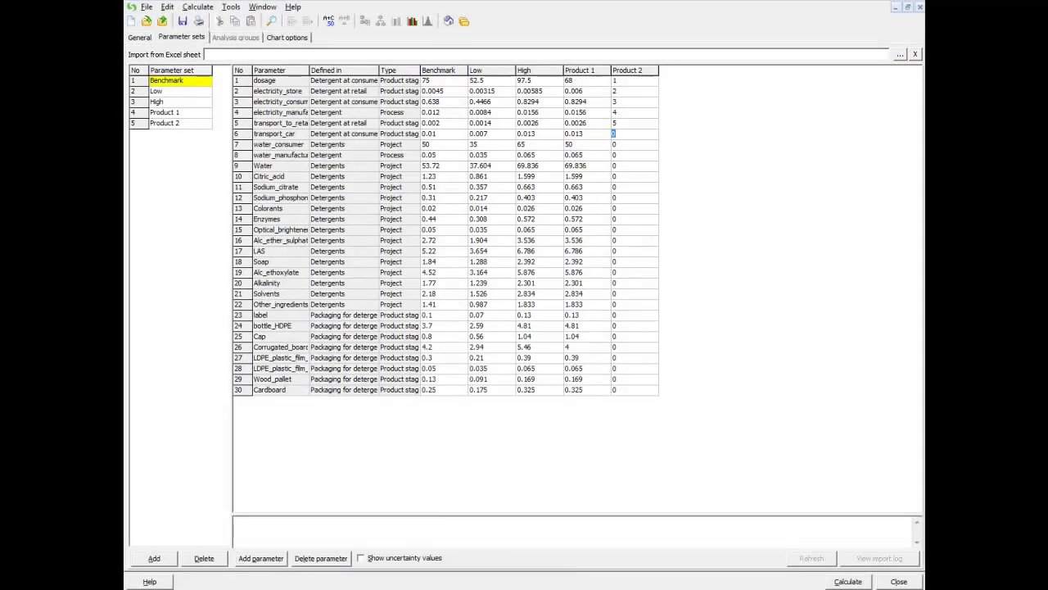
type("6")
key("Return")
type("7")
key("Return")
type("8")
key("Return")
key("Return")
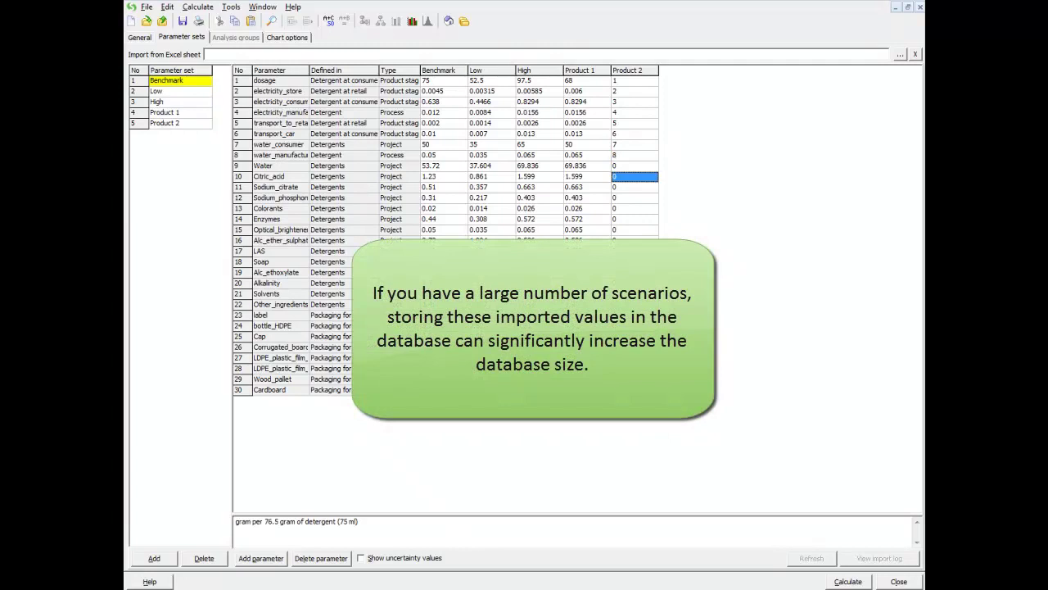